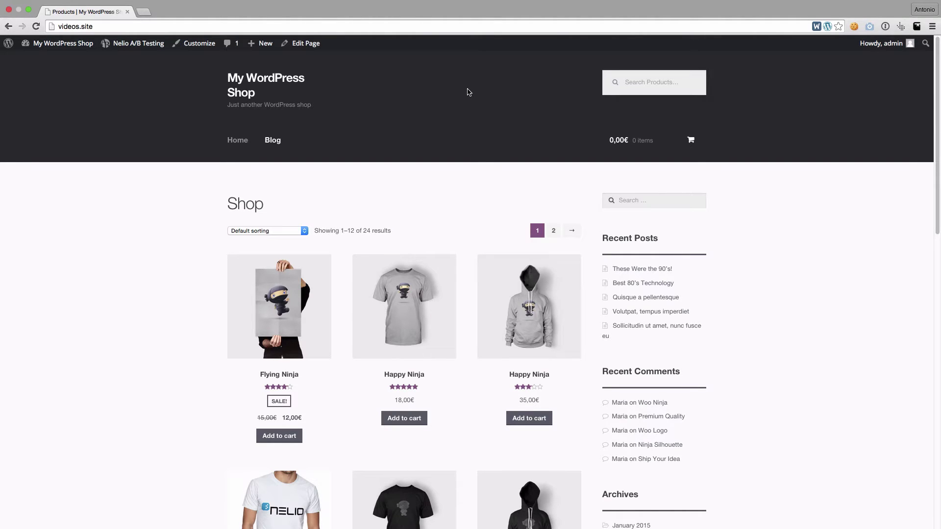
# Scroll down the Shop listing and open the Nelio T-Shirt product page
pyautogui.scroll(-3, 469, 92)
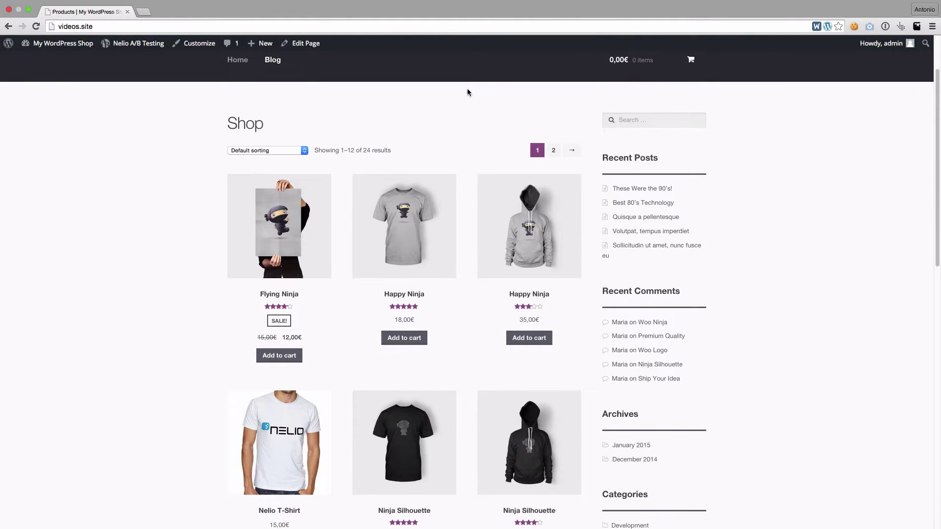
pyautogui.scroll(-4, 466, 93)
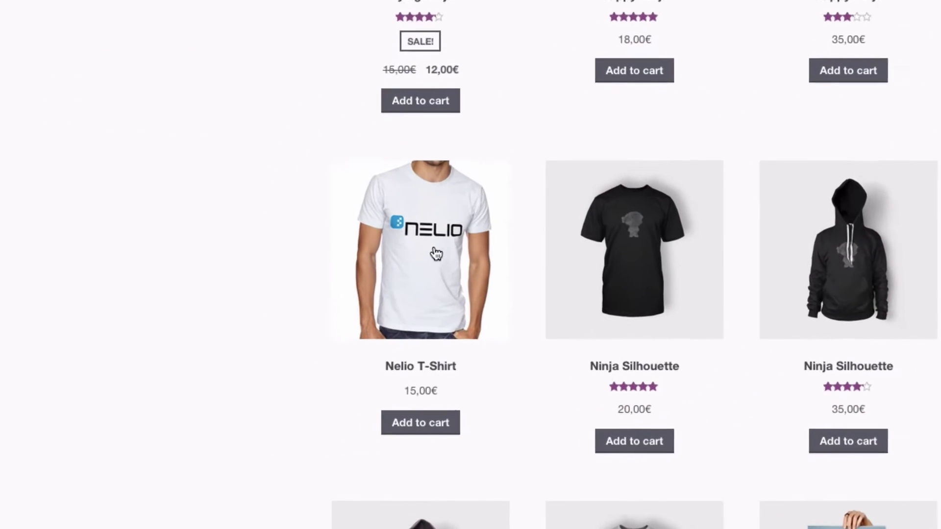
pyautogui.click(436, 254)
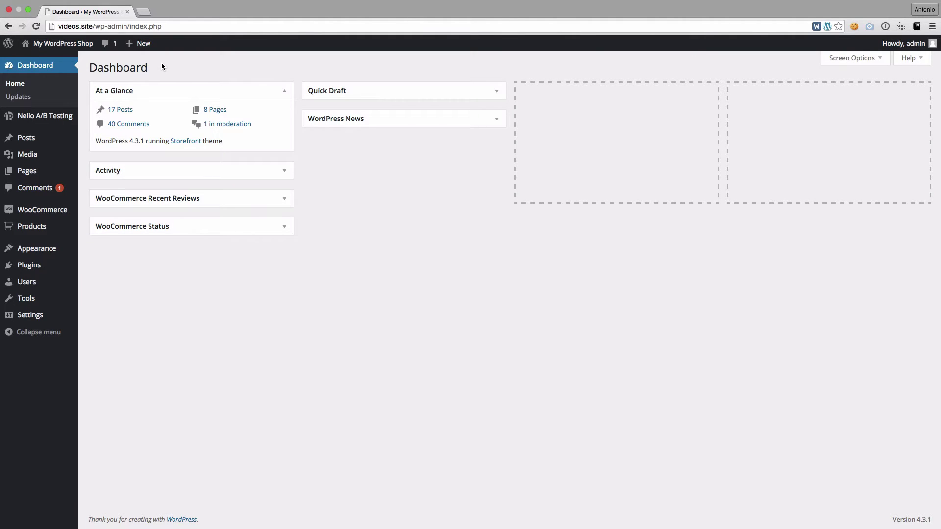
# Add a new Nelio experiment of type WooCommerce Product Summary
pyautogui.moveTo(42, 120)
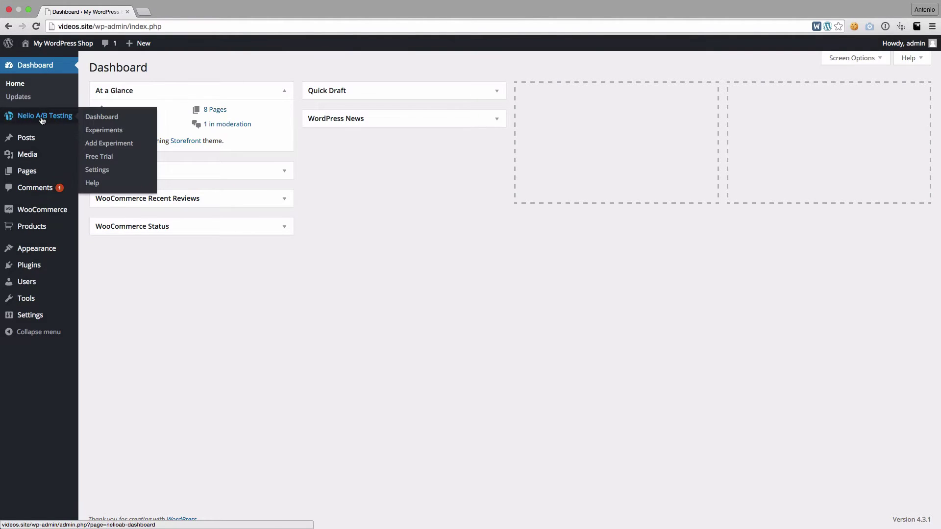
pyautogui.click(141, 145)
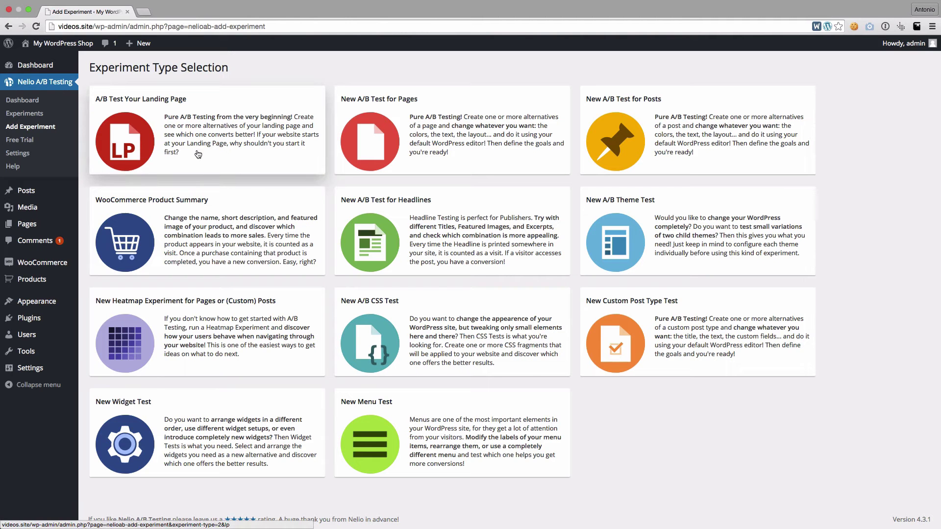
pyautogui.click(128, 245)
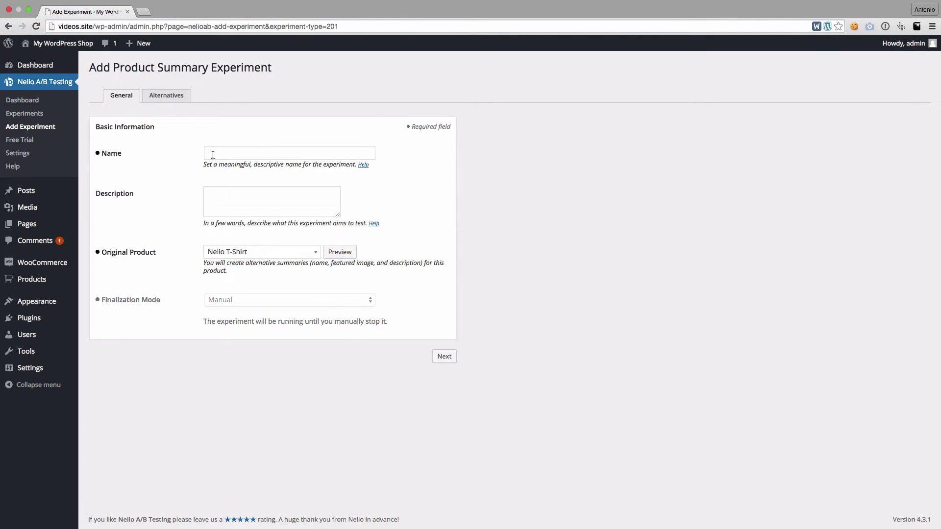
# Name the experiment 'Alternative summary for Nelio T-Shirt' and paste in its prepared description
pyautogui.click(213, 154)
pyautogui.write('Alternative summary for Nelio T-Shirt')
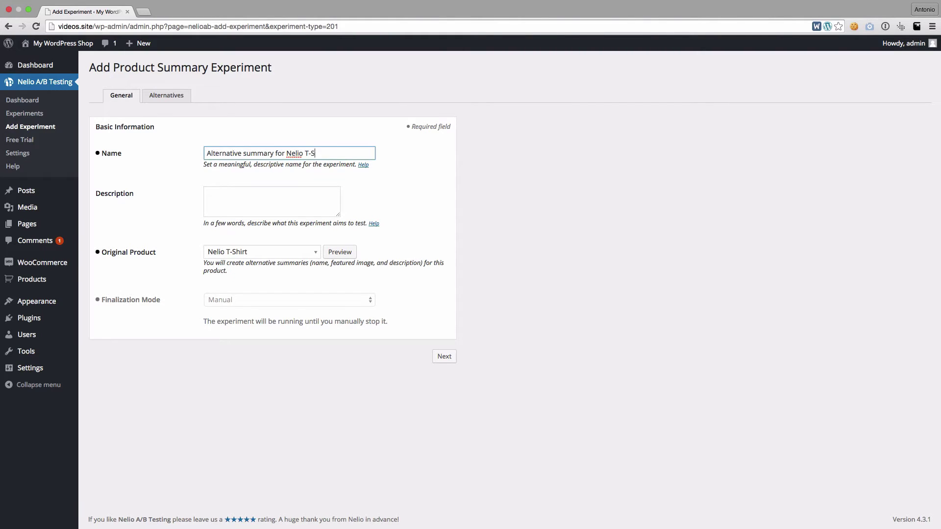
pyautogui.click(215, 191)
pyautogui.write("Let's see if changing the title, image, and description we sell more Nelio T-Shirts")
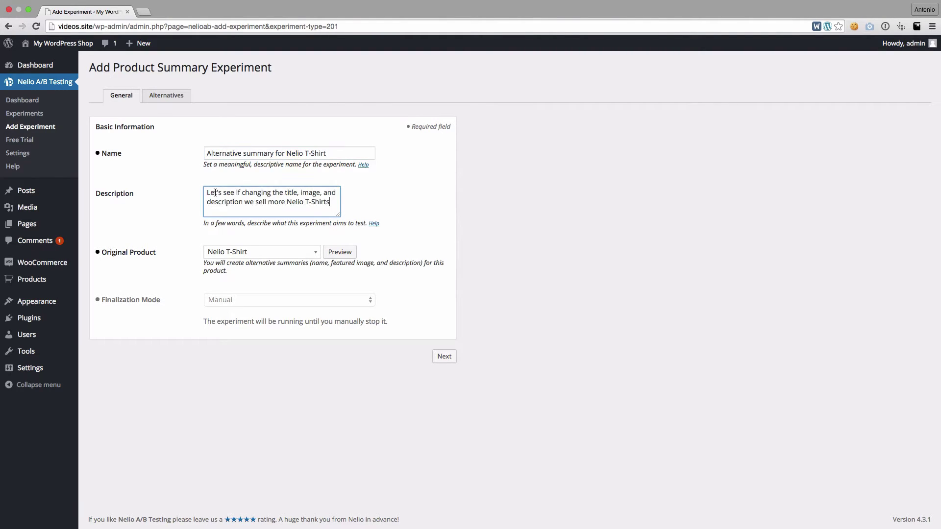
# Pick Nelio T-Shirt as the original product and continue to the Alternatives step
pyautogui.click(317, 253)
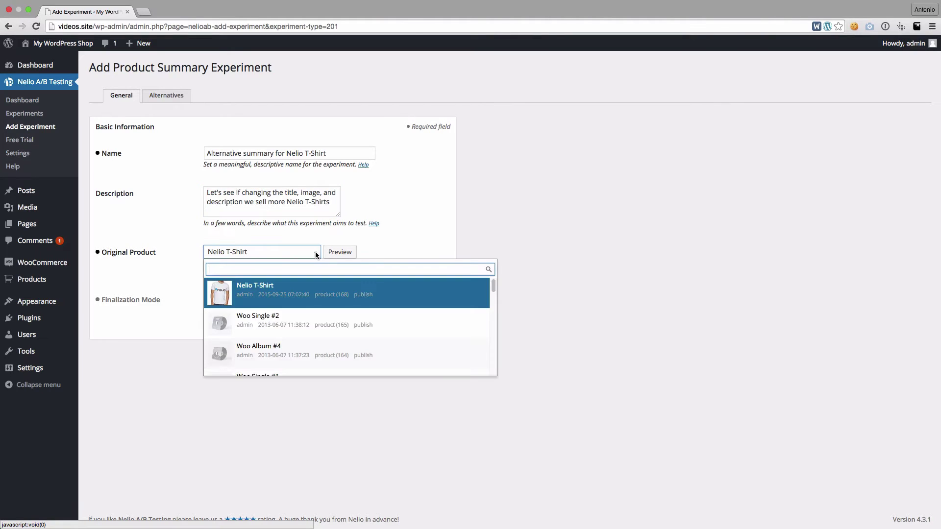
pyautogui.click(228, 296)
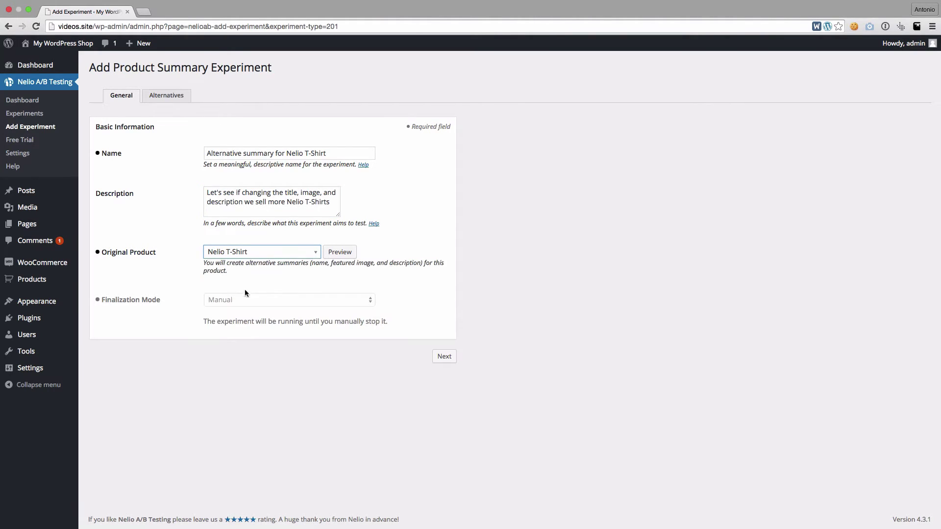
pyautogui.click(451, 358)
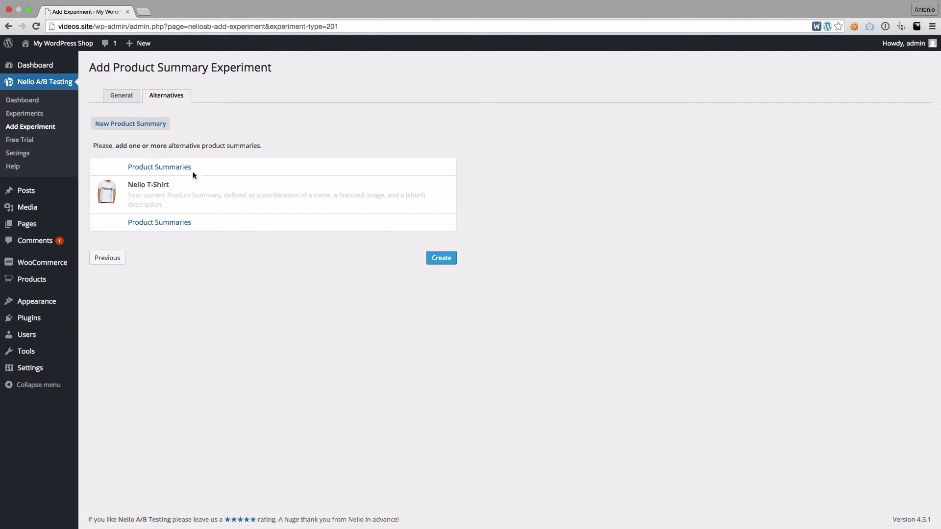
# Create a new alternative summary named 'Cool Nelio T-Shirt' with the pasted product description
pyautogui.click(129, 125)
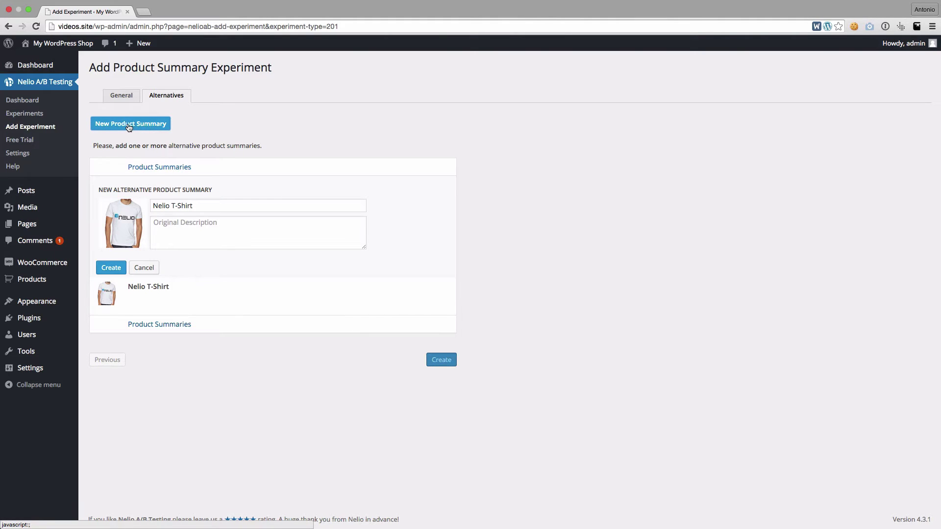
pyautogui.click(154, 206)
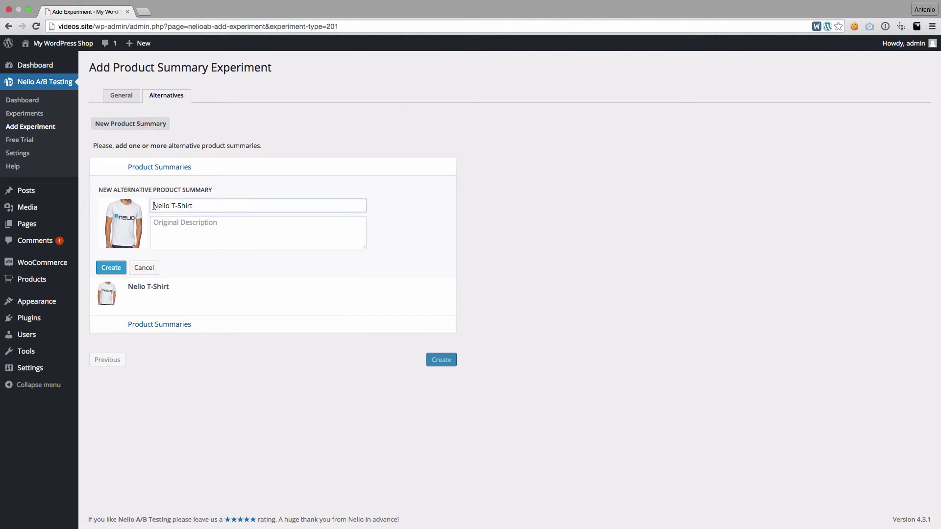
pyautogui.write('Cool')
pyautogui.click(178, 223)
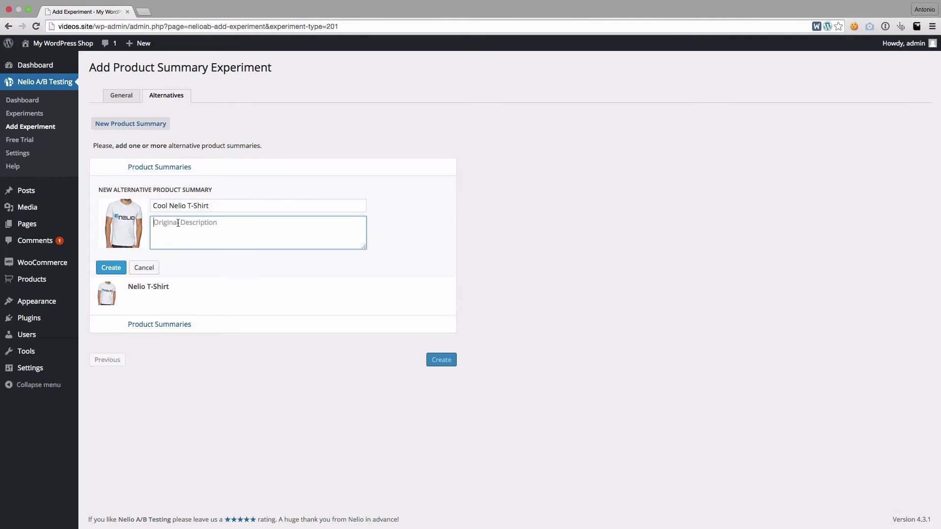
pyautogui.write('An everyday essential, this simple round-neck t-shirt provides an extra-soft feel. A straight fit, it has a ribbed round neckline, short sleeves and neat topstitched edges.')
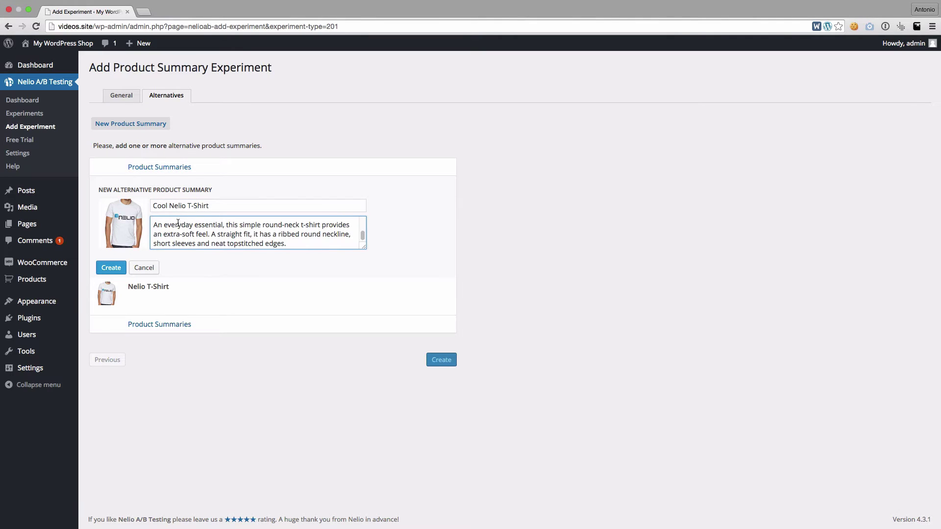
pyautogui.moveTo(363, 239)
pyautogui.mouseDown()
pyautogui.moveTo(363, 221)
pyautogui.moveTo(363, 242)
pyautogui.mouseUp()
# Give the alternative the second T-shirt photo, alex.jpg, and add it to the alternatives
pyautogui.click(123, 225)
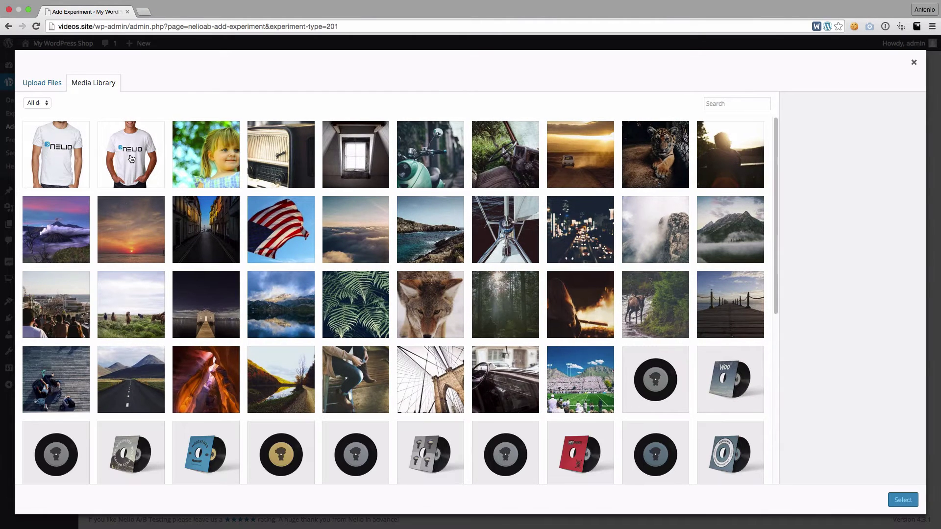
pyautogui.click(131, 159)
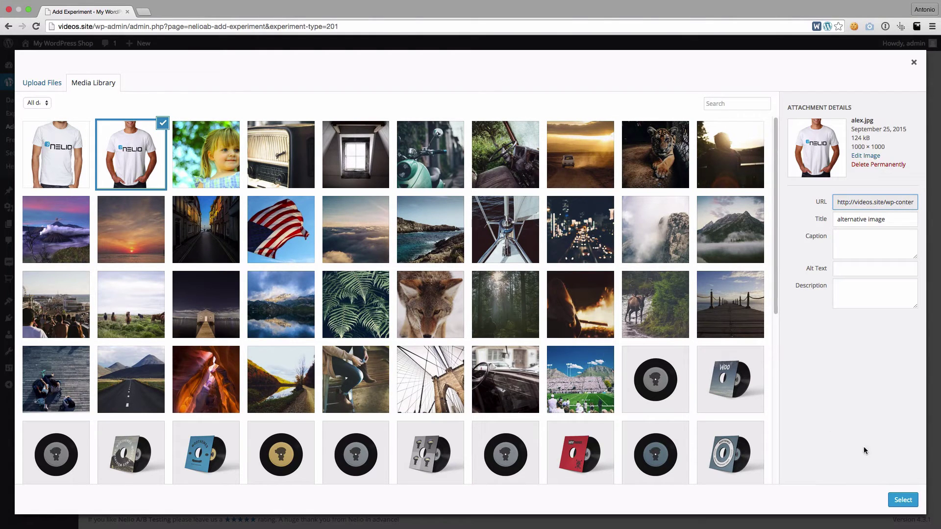
pyautogui.click(903, 501)
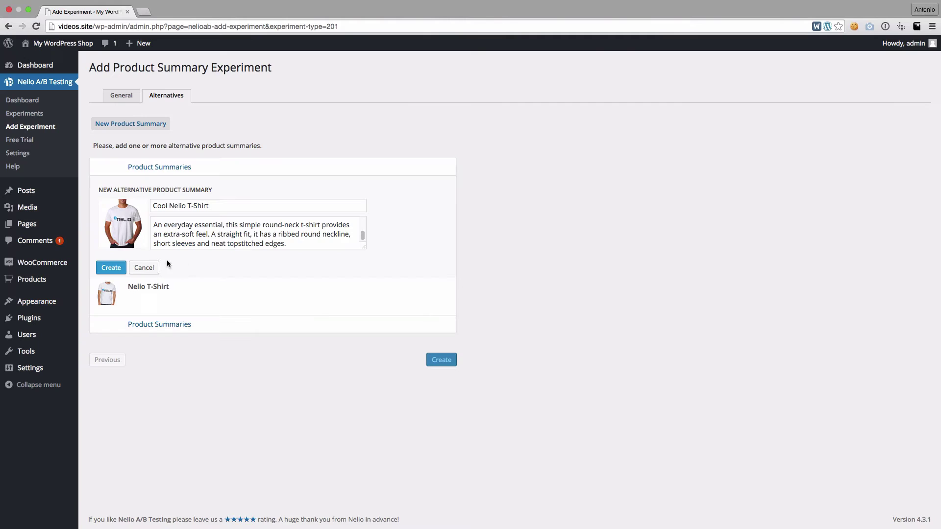
pyautogui.click(111, 268)
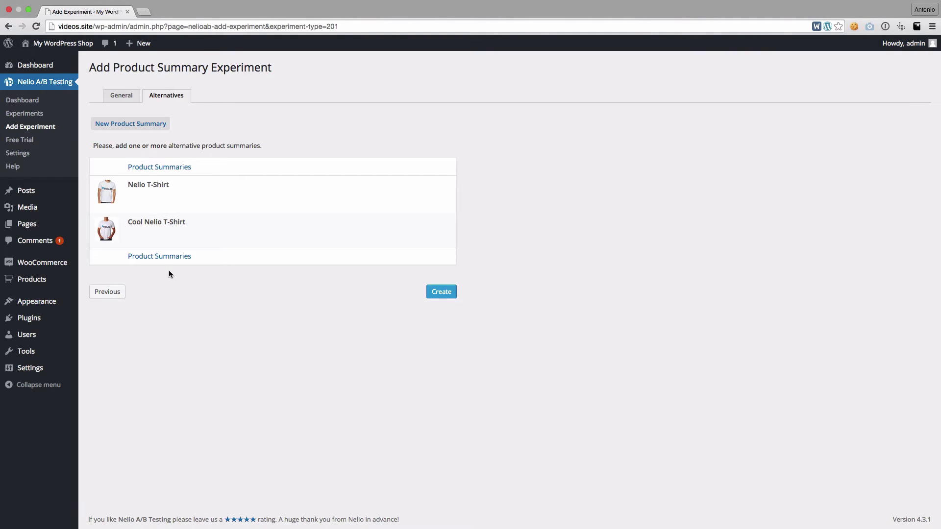
# Save the 'Alternative summary for Nelio T-Shirt' experiment as Prepared and start running it
pyautogui.click(442, 292)
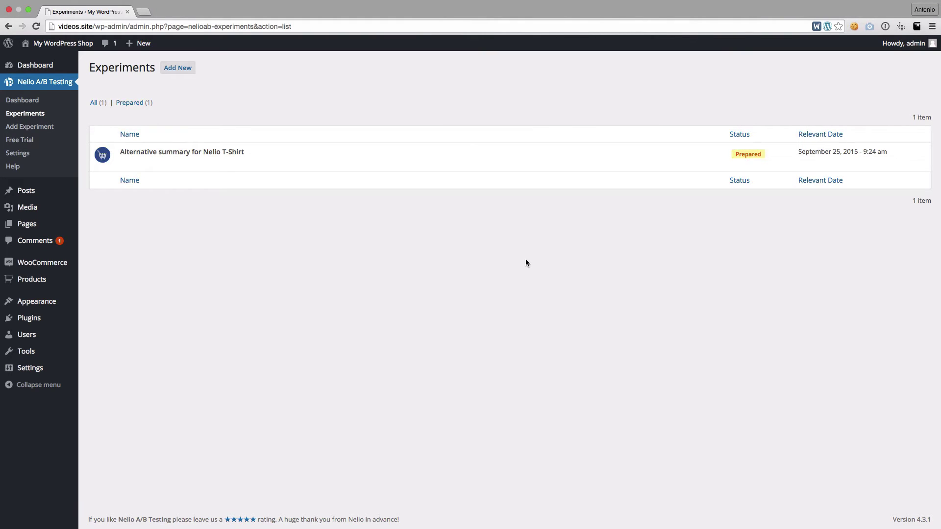
pyautogui.moveTo(155, 167)
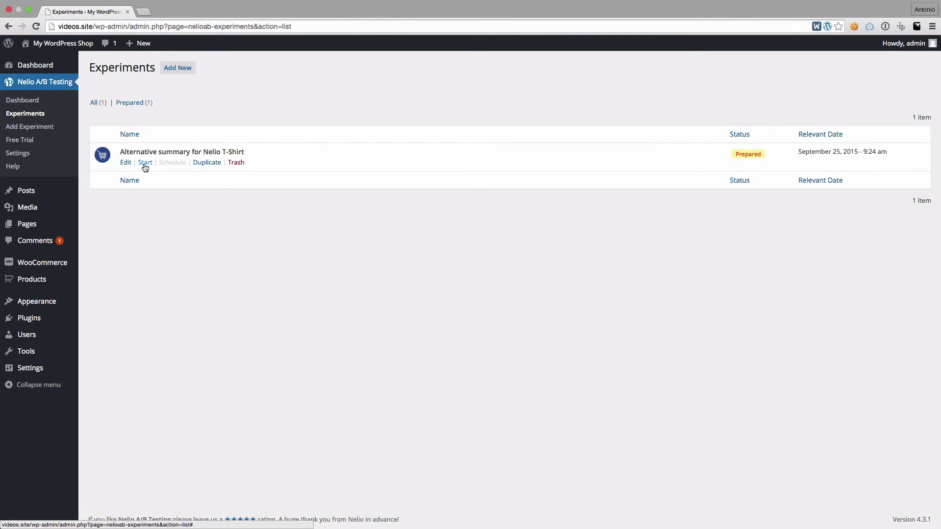
pyautogui.click(146, 164)
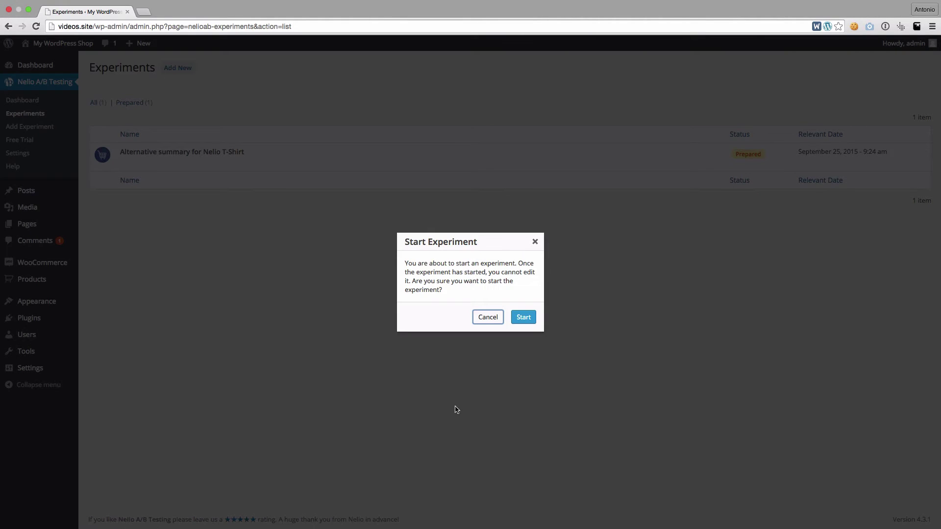
# Confirm the experiment start, then view its results showing Alternative 1 leading at 10.08%
pyautogui.click(524, 318)
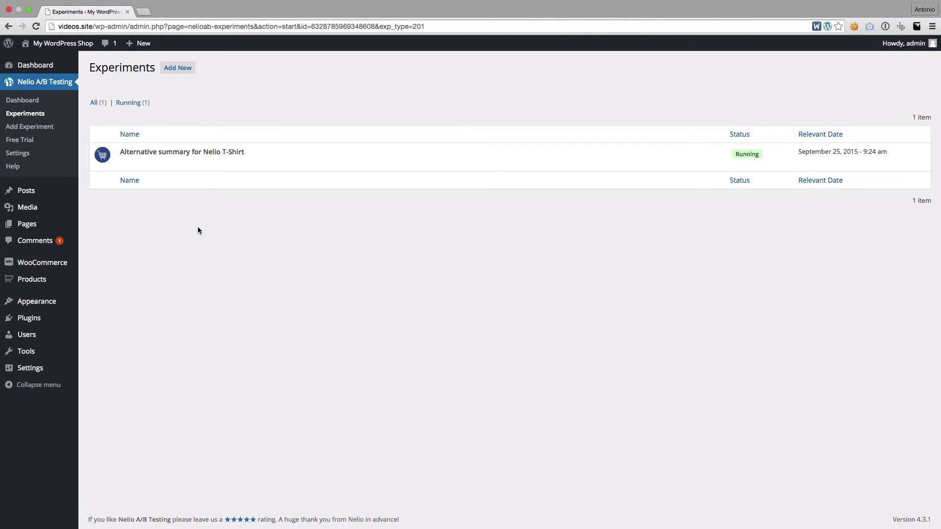
pyautogui.moveTo(154, 166)
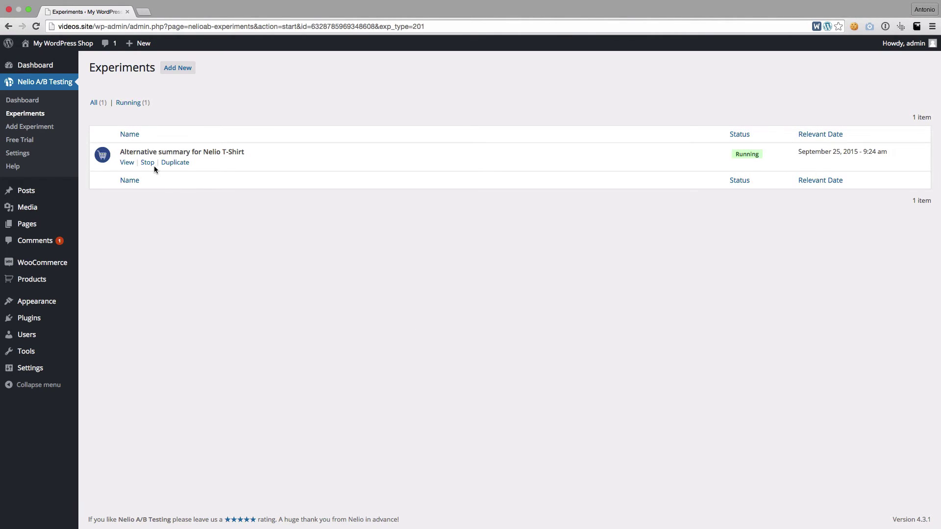
pyautogui.click(127, 163)
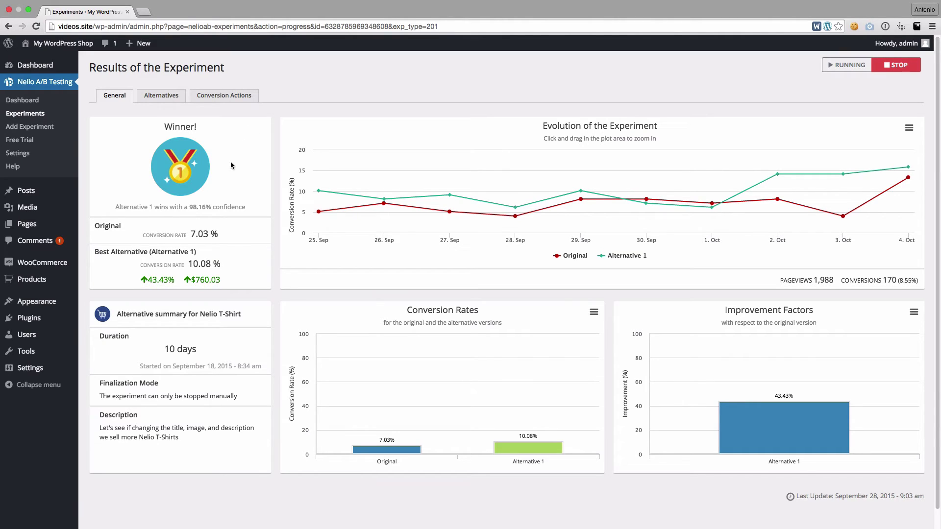
pyautogui.moveTo(201, 177)
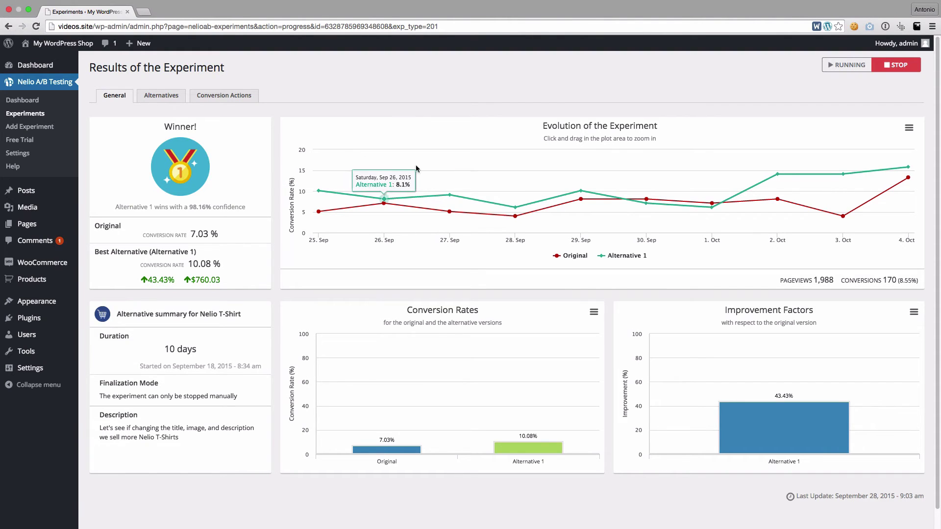
pyautogui.moveTo(496, 220)
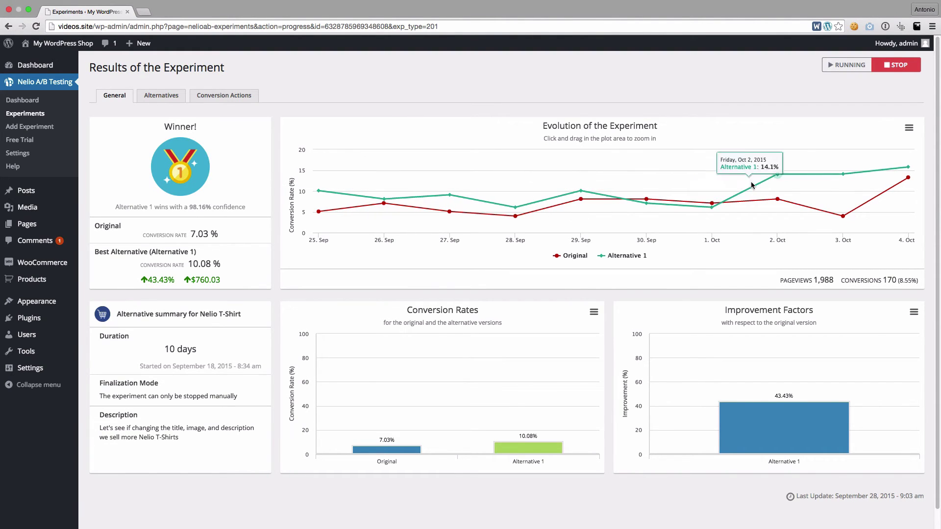
pyautogui.moveTo(775, 196)
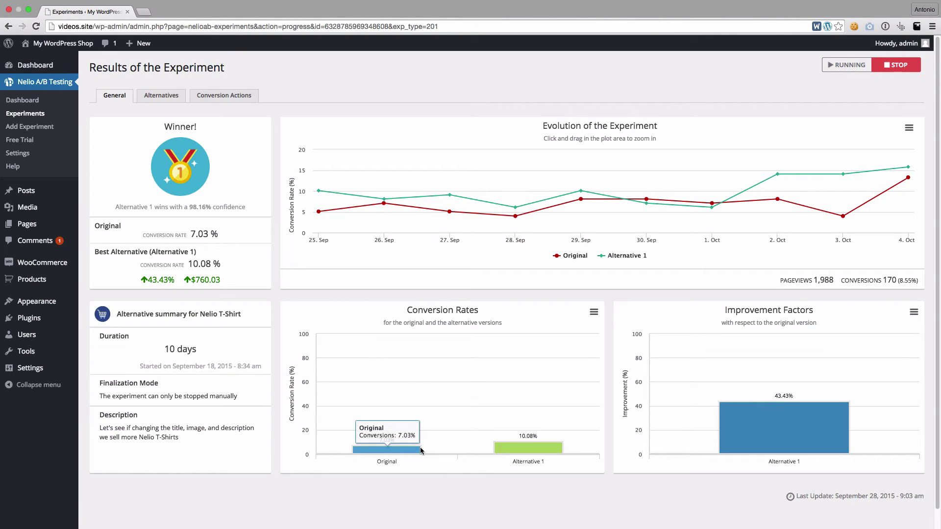
pyautogui.moveTo(506, 449)
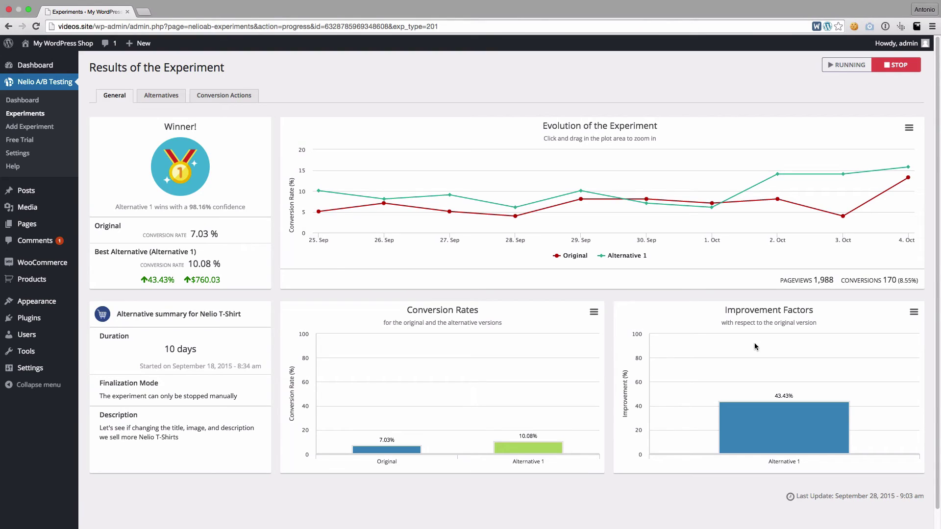
pyautogui.moveTo(733, 421)
pyautogui.click(162, 96)
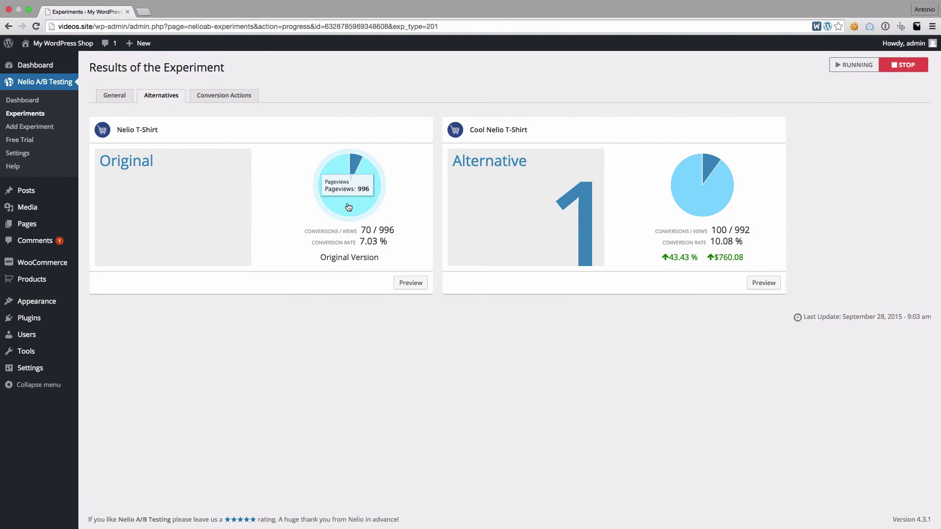
# Preview the Cool Nelio T-Shirt alternative, check the Order Completed goal, then return to General results
pyautogui.moveTo(355, 168)
pyautogui.moveTo(707, 172)
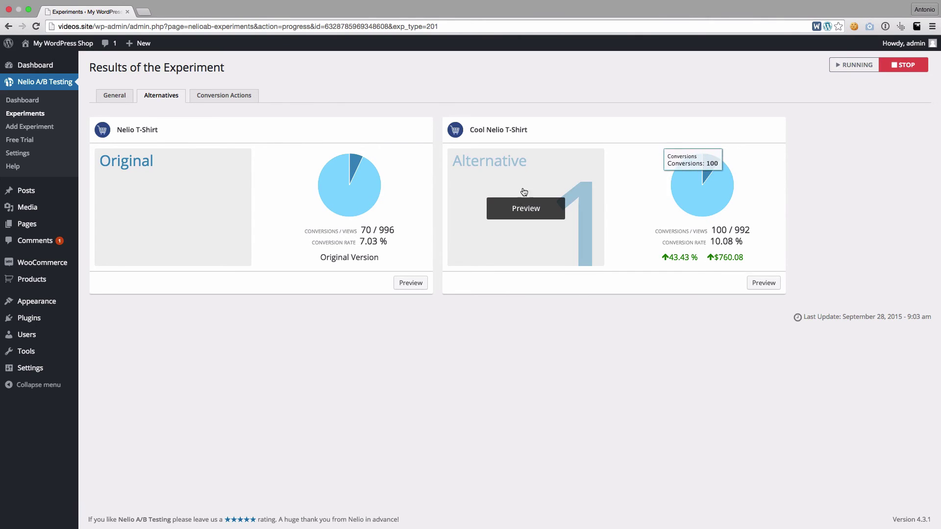
pyautogui.click(526, 210)
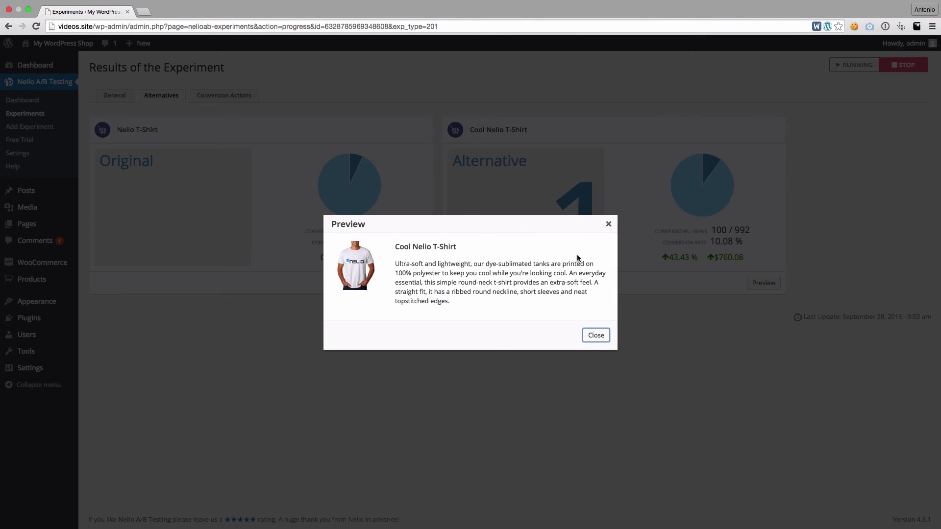
pyautogui.click(597, 338)
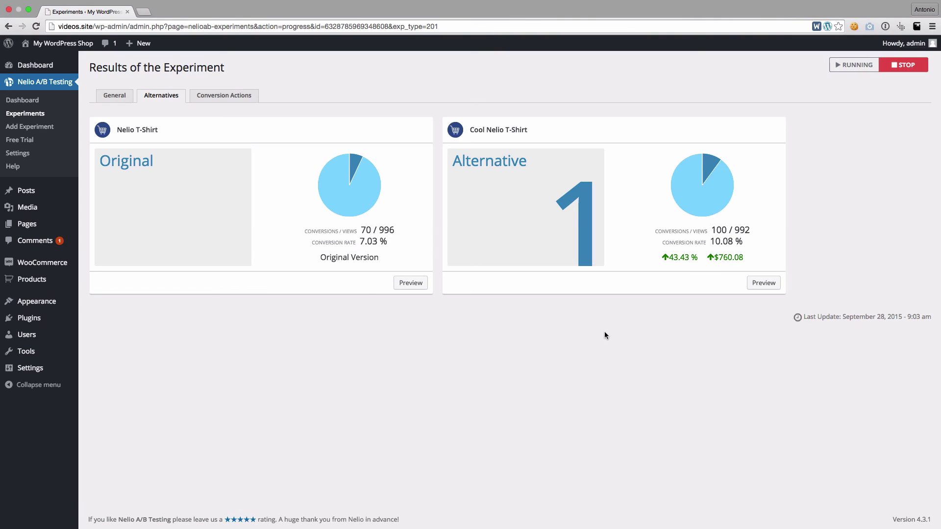
pyautogui.click(225, 96)
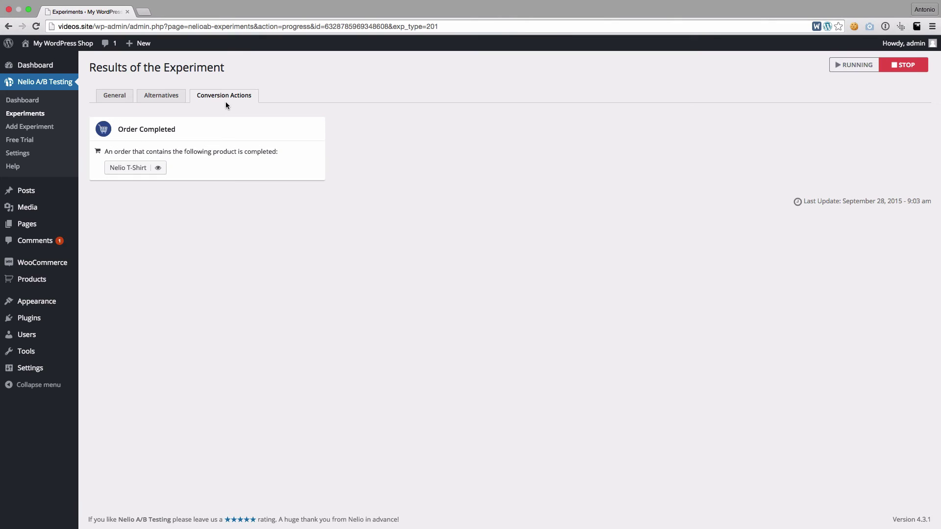
pyautogui.click(112, 102)
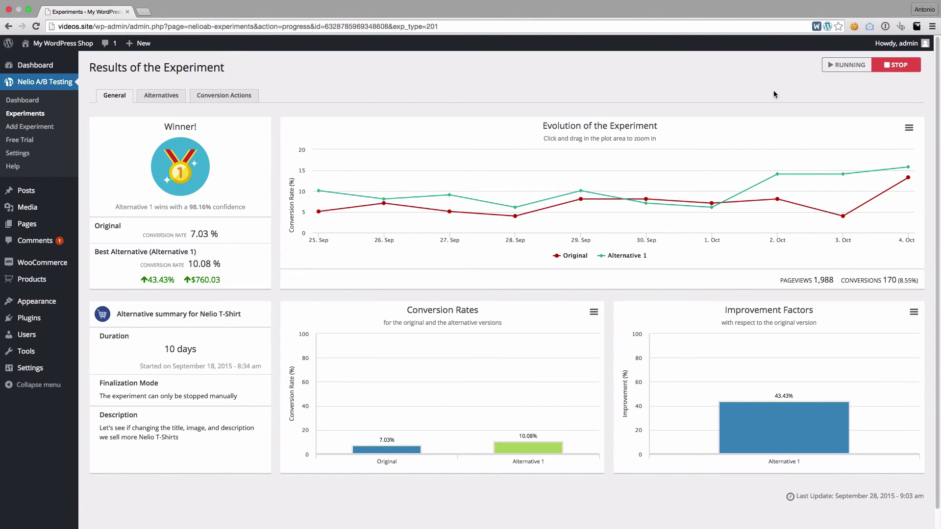
# Stop the experiment and confirm, leaving it Finished after 10 days and 5 hours
pyautogui.click(916, 69)
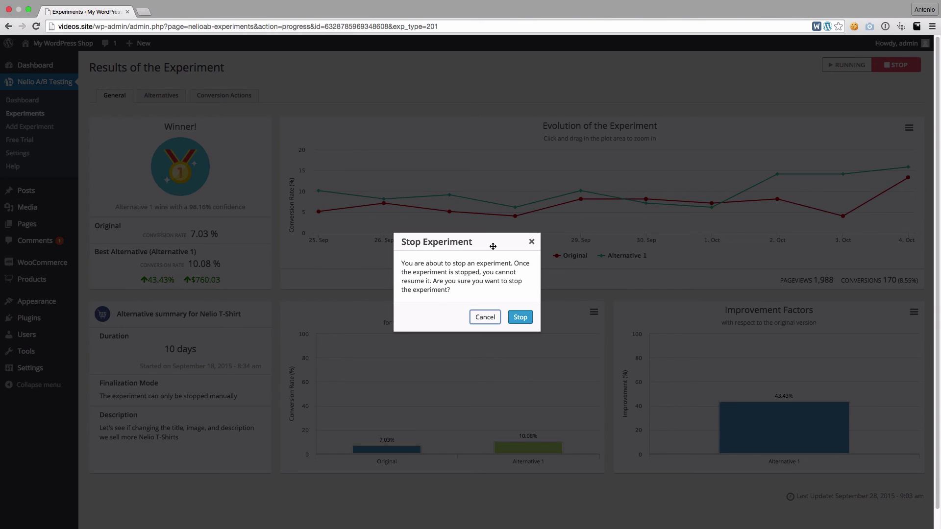
pyautogui.click(520, 319)
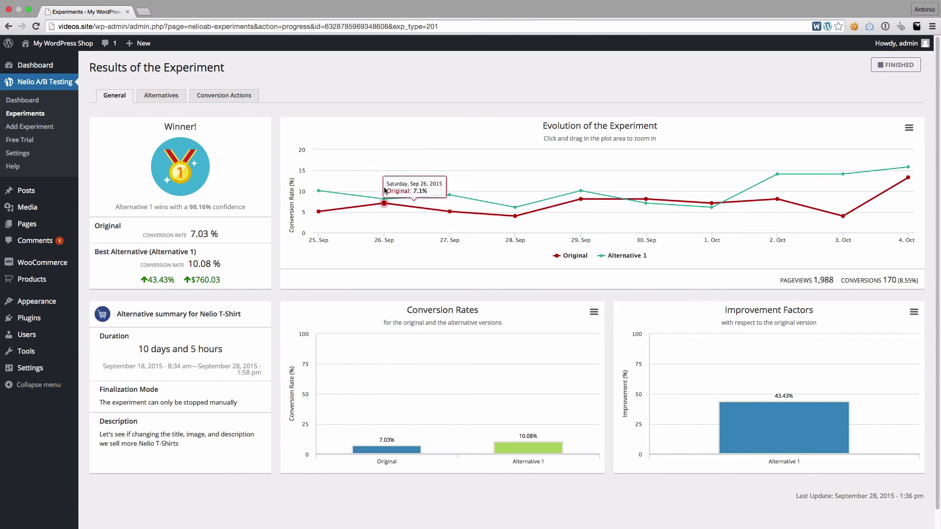
# Apply Alternative 1, Cool Nelio T-Shirt, and confirm Overwrite of the original summary
pyautogui.click(161, 100)
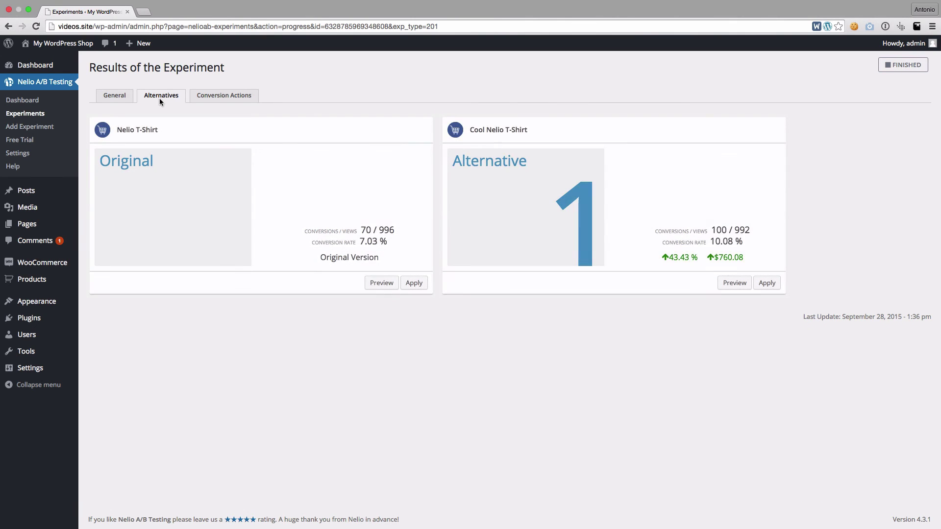
pyautogui.moveTo(537, 195)
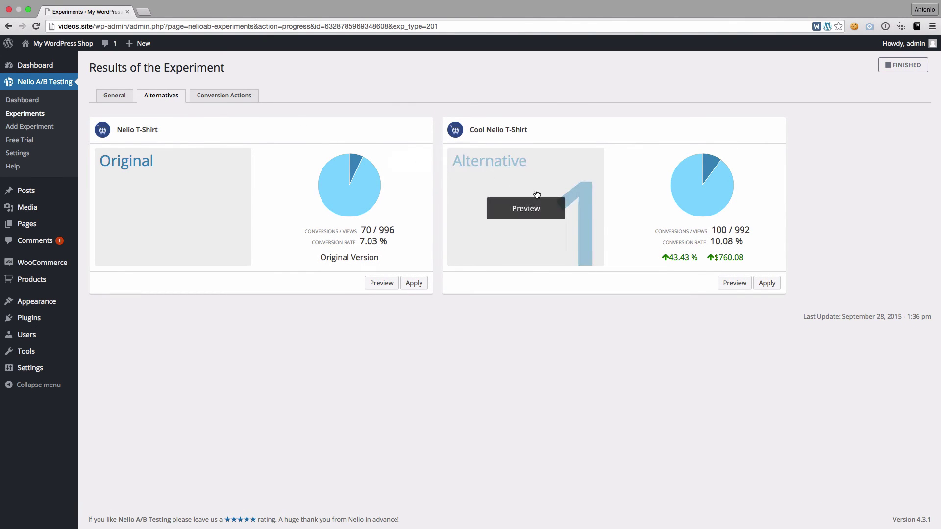
pyautogui.click(768, 285)
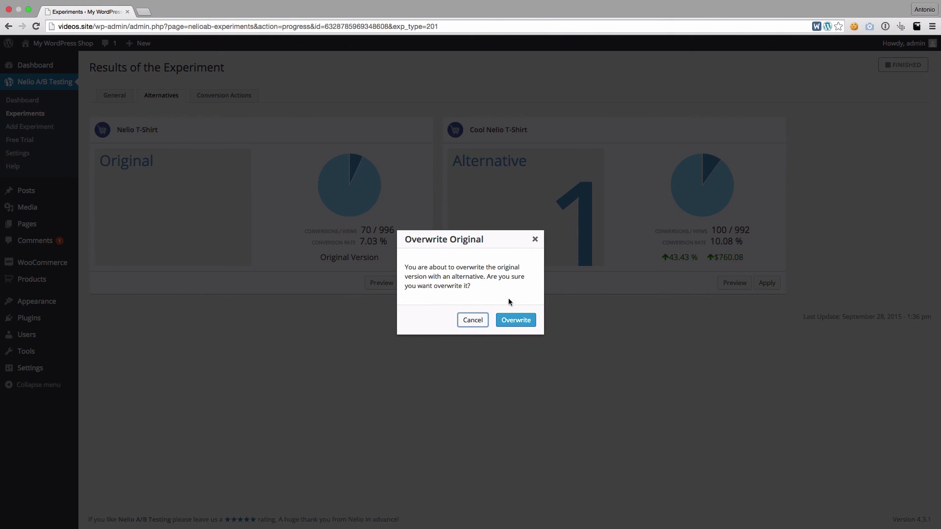
pyautogui.click(515, 325)
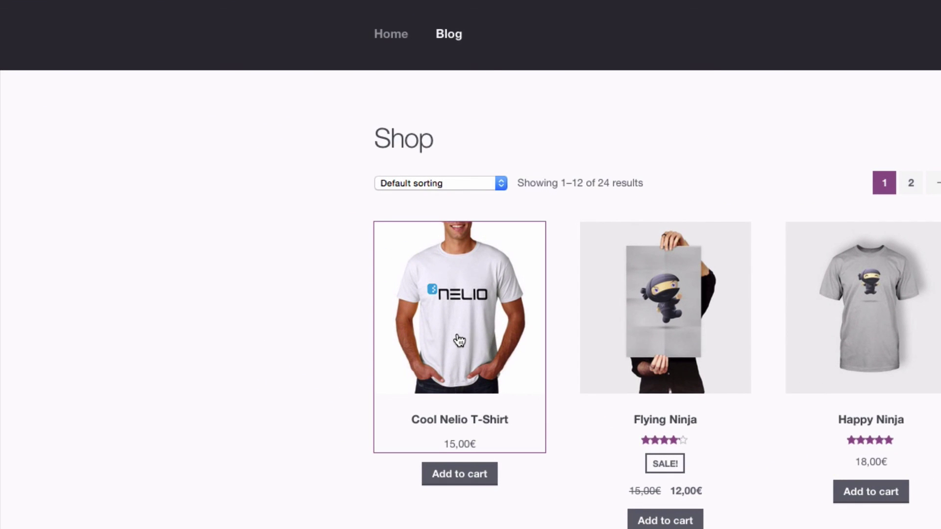
# Open the Cool Nelio T-Shirt product page, now priced 15,00€ with the new description
pyautogui.click(459, 340)
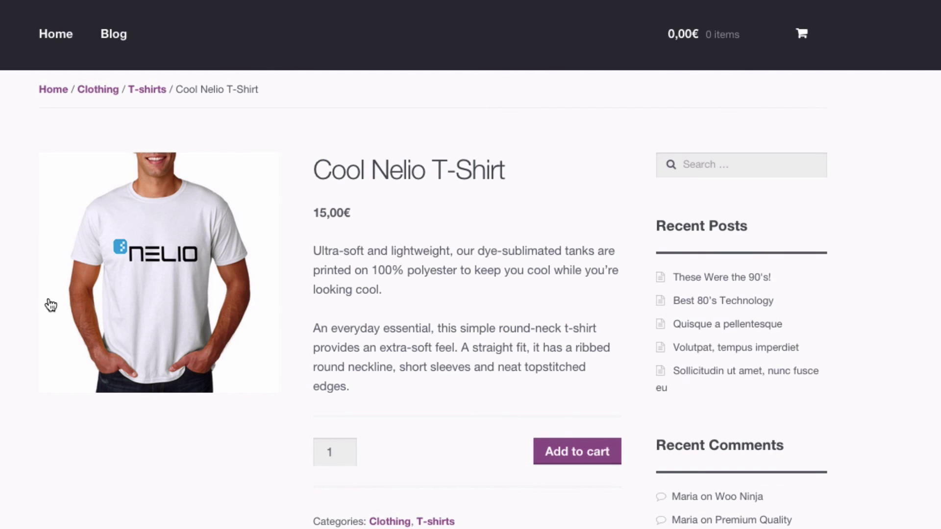